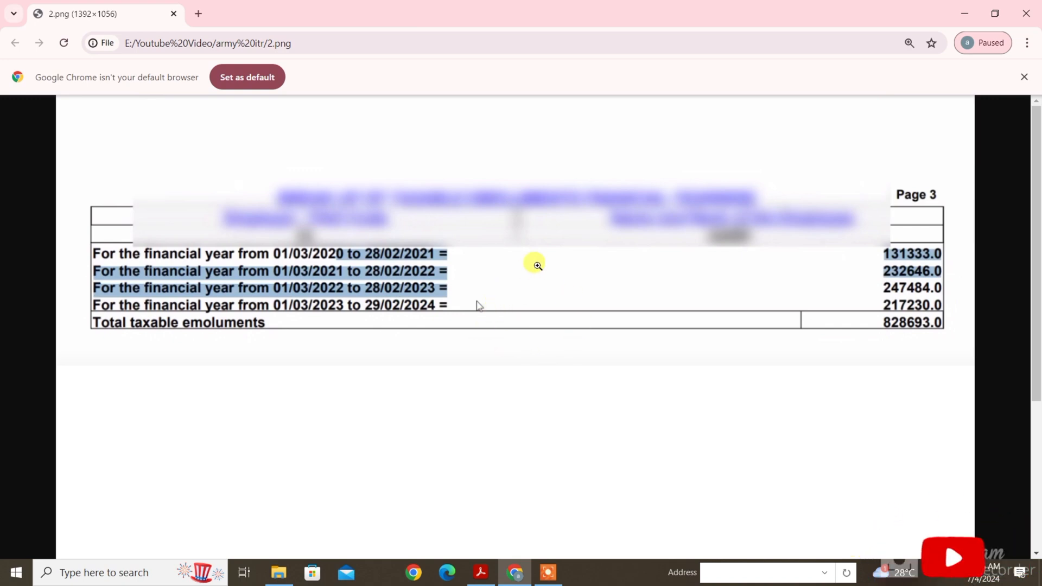
click(481, 572)
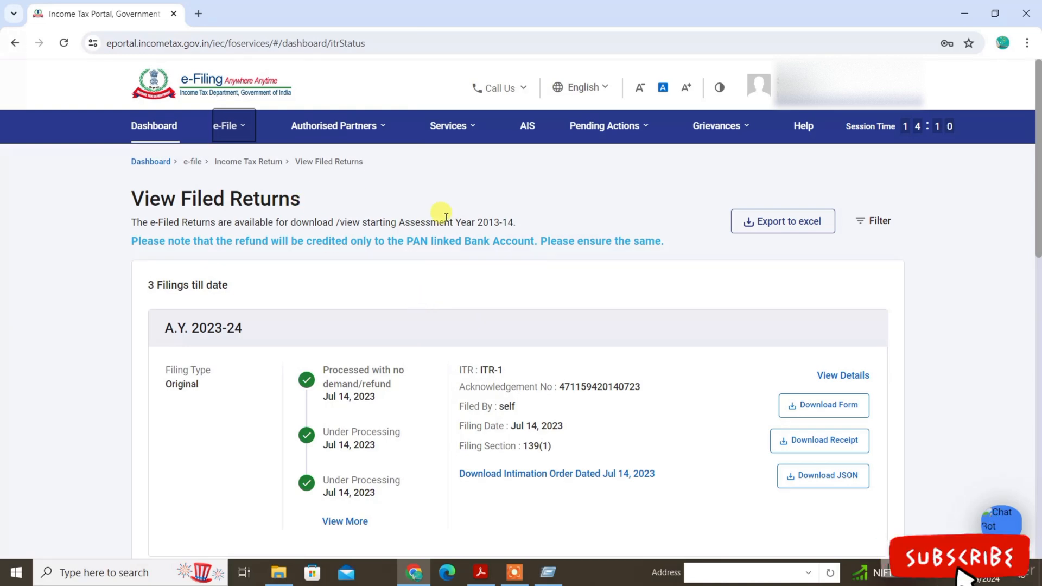
click(225, 125)
mouse_move(274, 163)
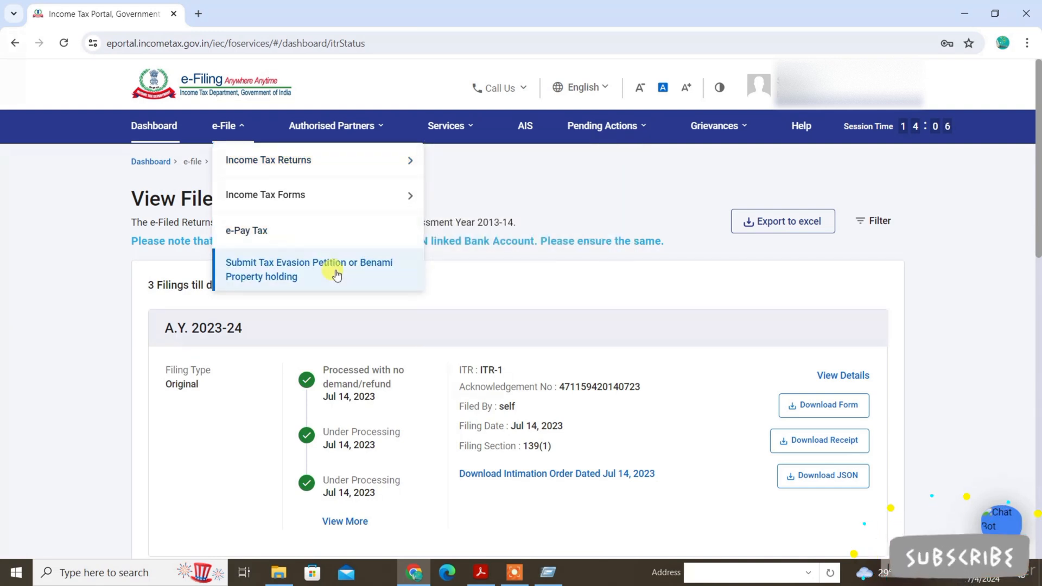
click(480, 310)
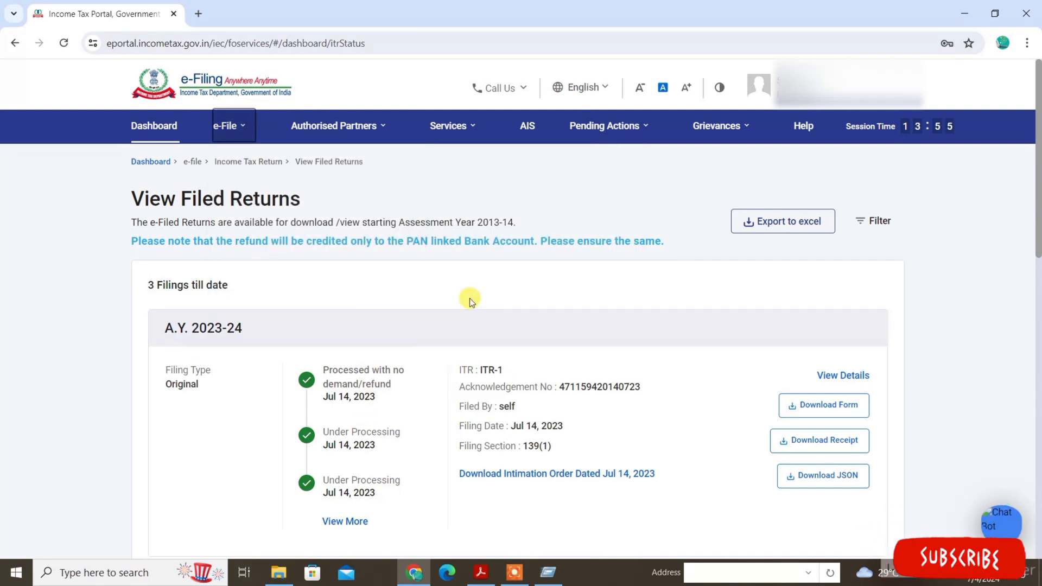
Open Form 26AS for viewing and accept the disclaimer about being redirected to the TDS-CPC website.
click(233, 133)
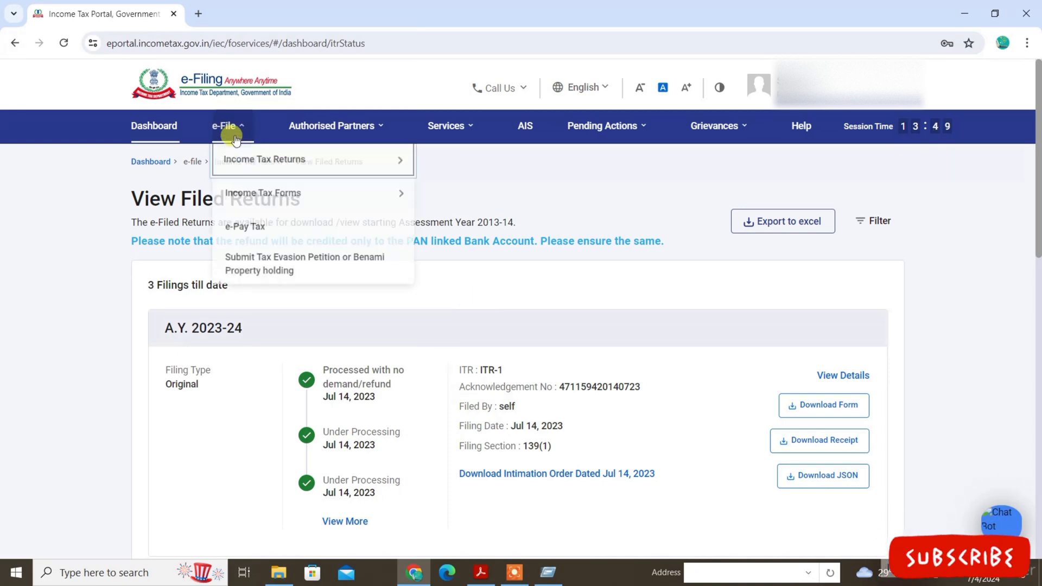
mouse_move(267, 156)
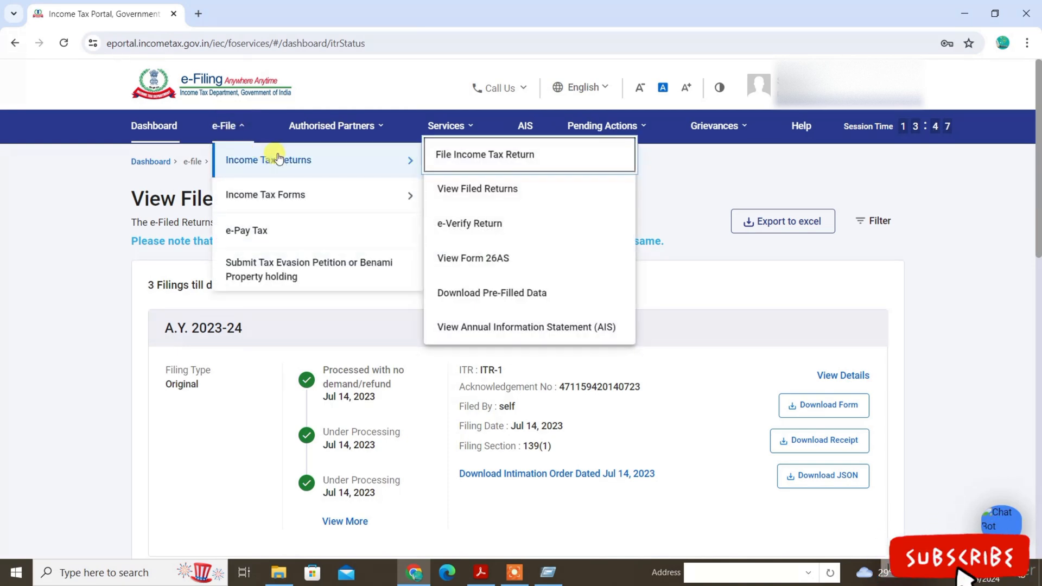
click(473, 258)
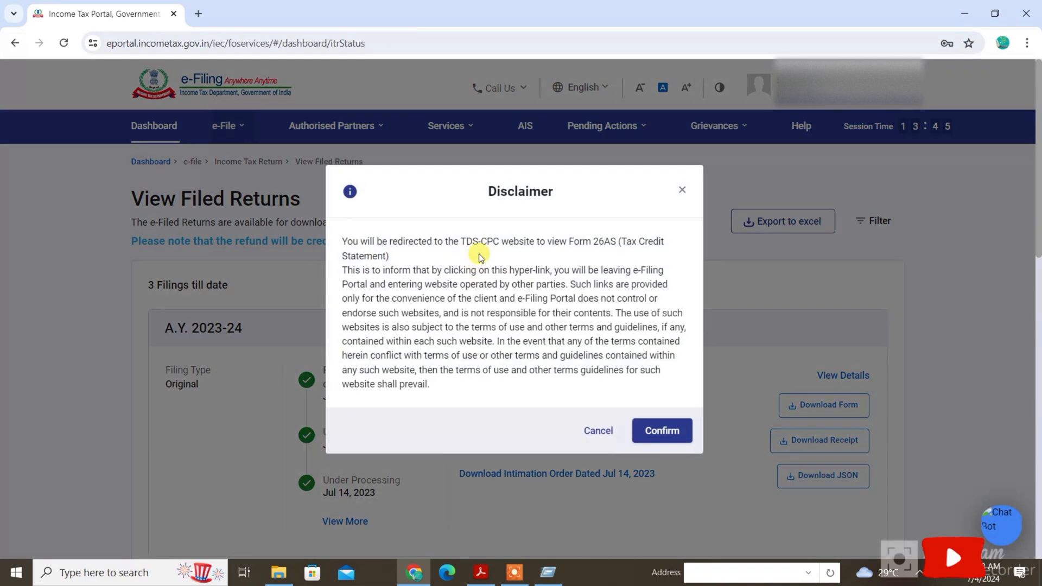
click(659, 430)
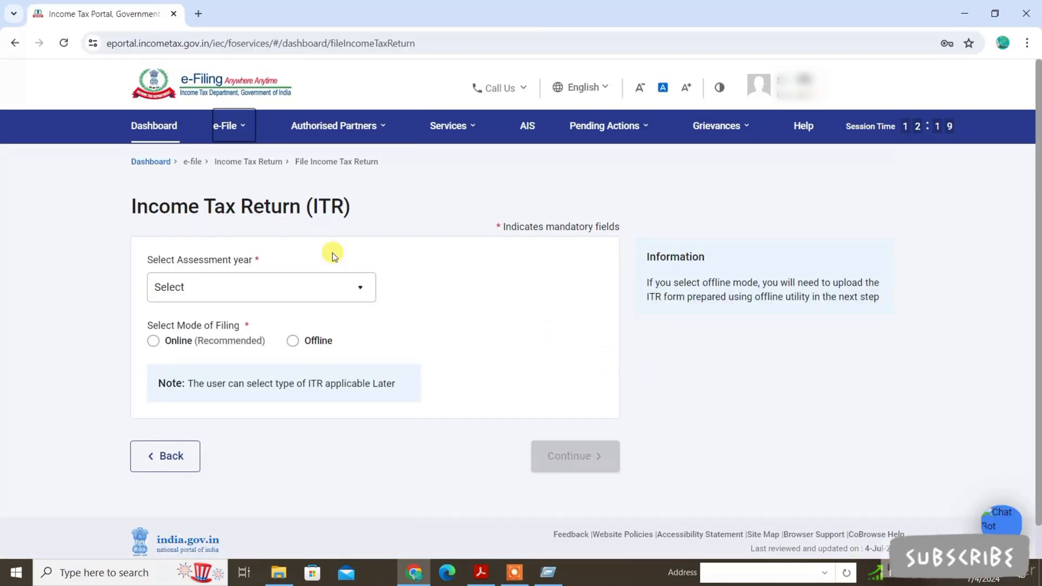
Begin filing an income tax return for assessment year 2024-25 with Online as the mode of filing.
click(223, 127)
mouse_move(231, 145)
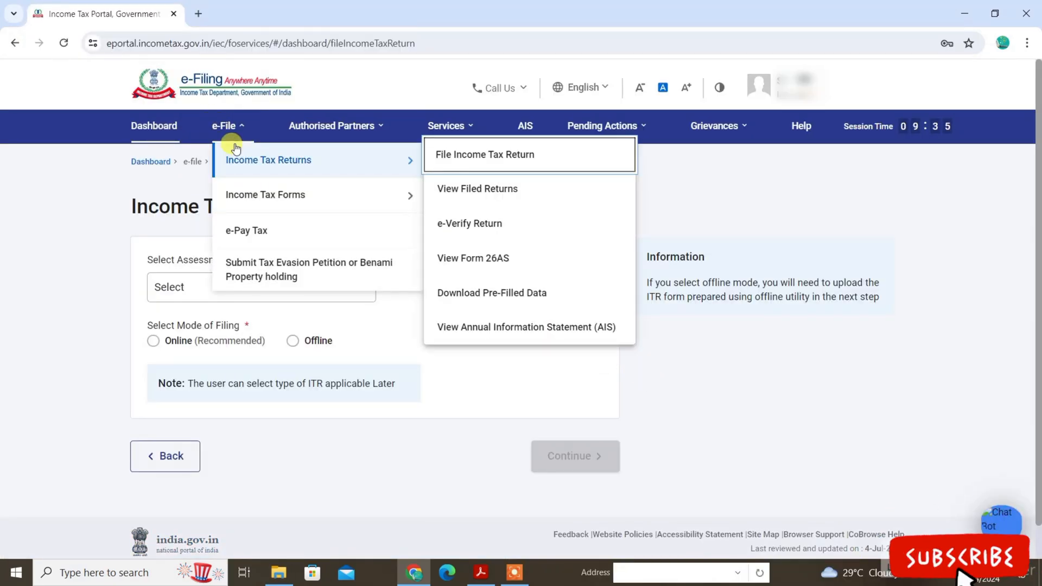
click(480, 162)
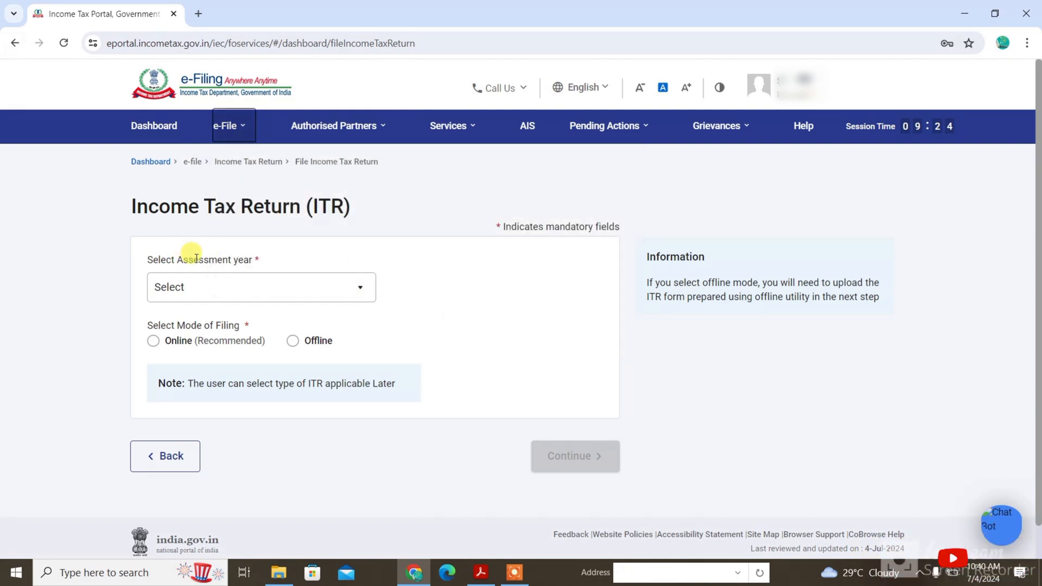
click(216, 290)
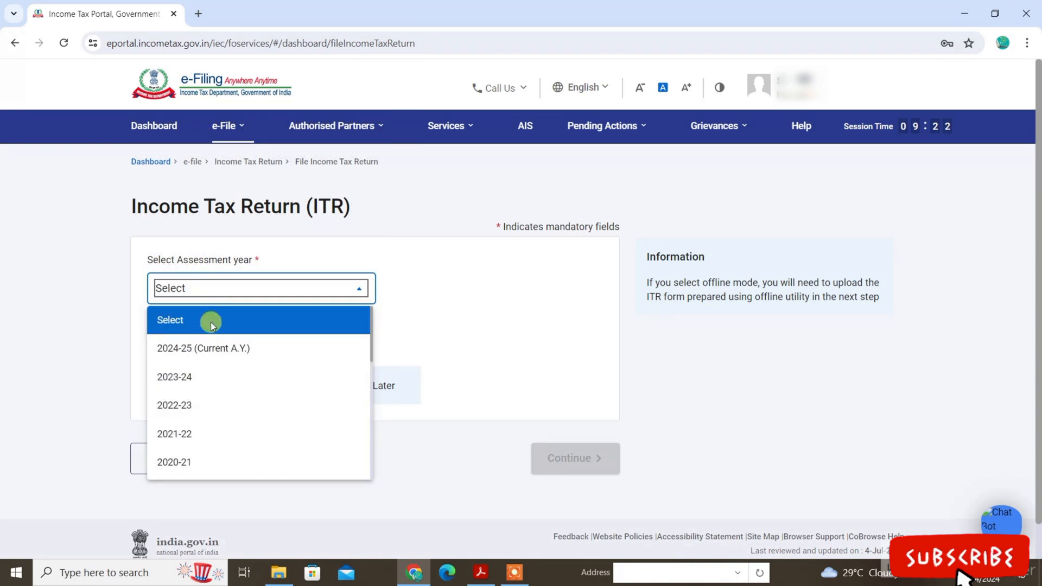
click(234, 350)
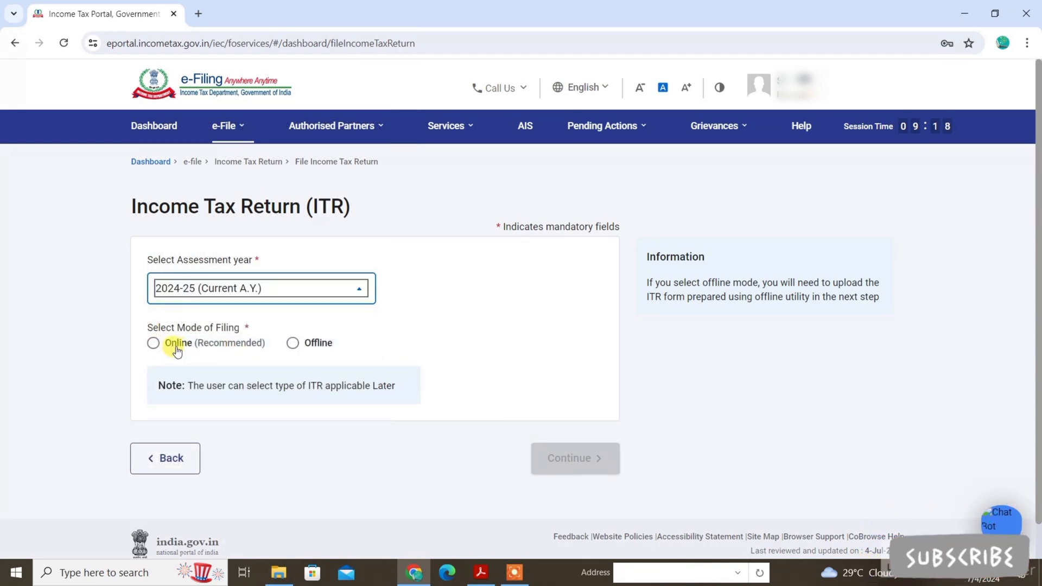
click(153, 342)
click(571, 457)
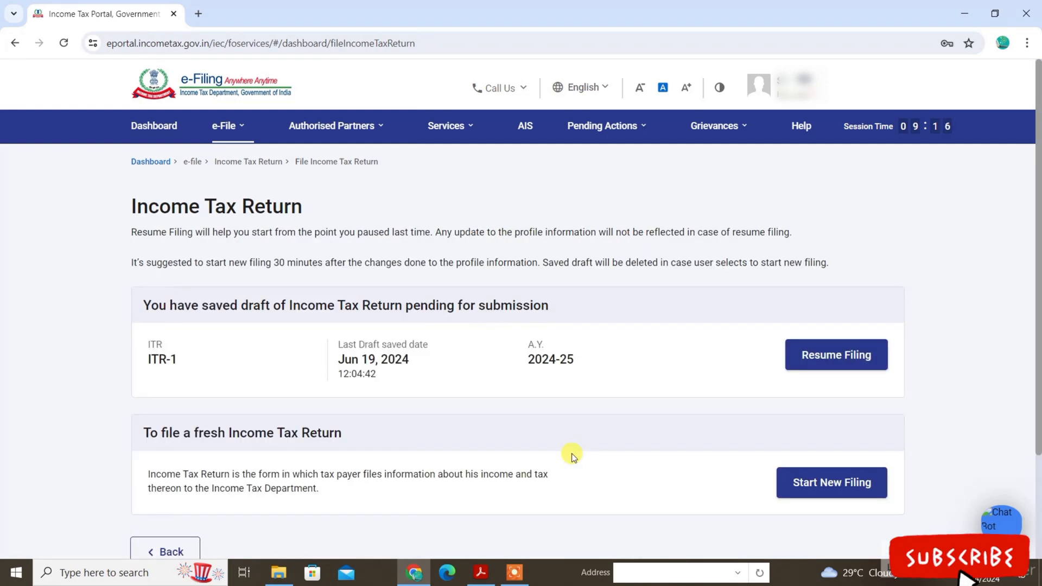
Start a new filing instead of resuming the saved draft, with Individual as the applicable status.
click(817, 489)
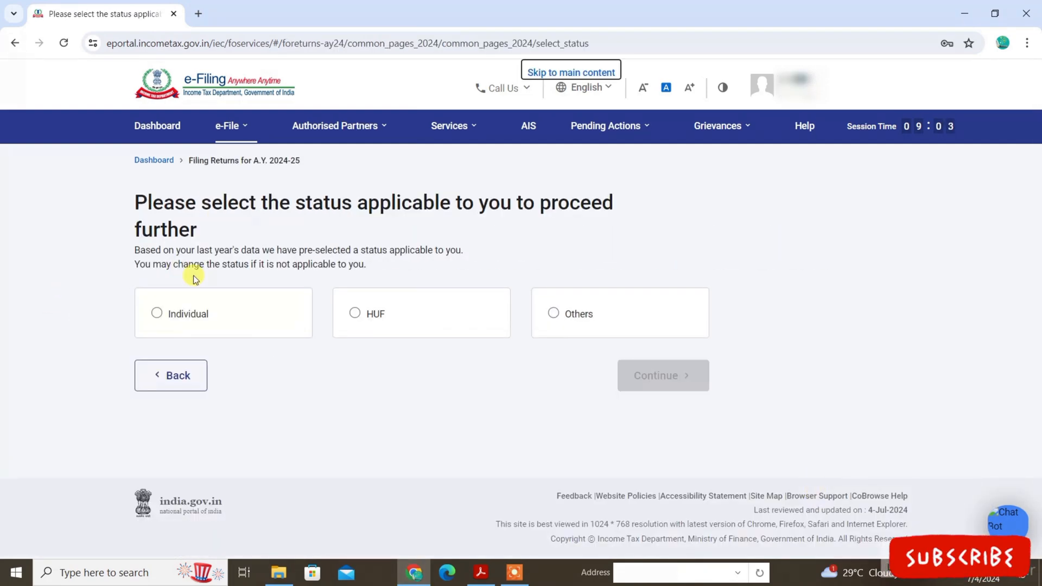
click(165, 318)
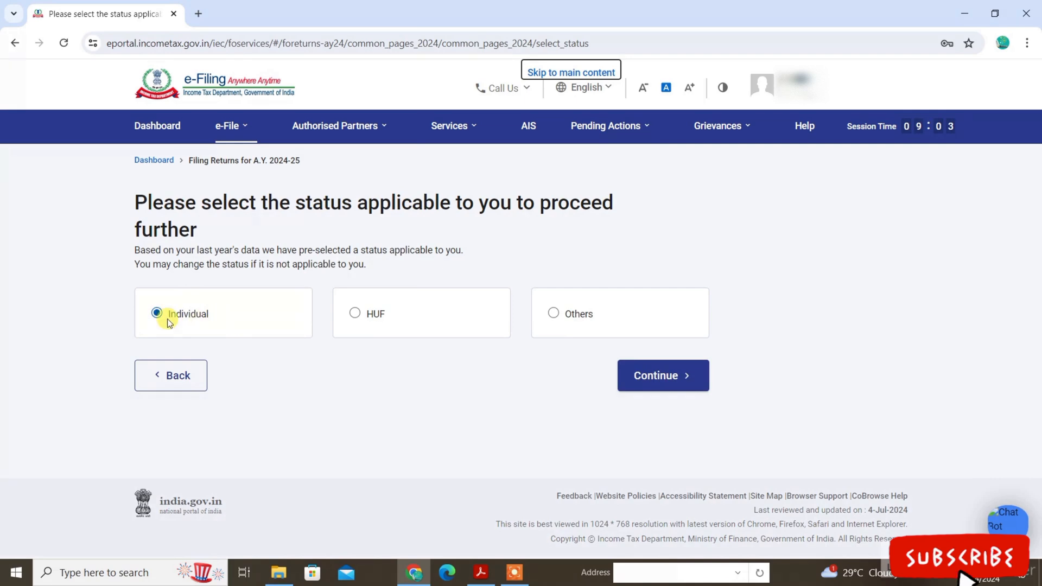
click(674, 377)
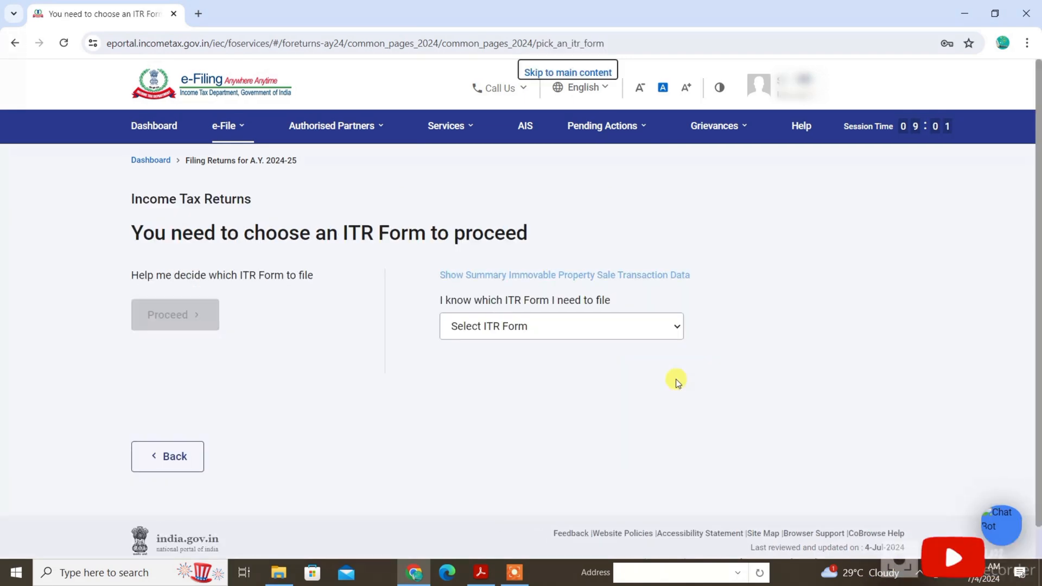
Choose ITR-1 as the return form and proceed with it.
click(493, 327)
click(495, 387)
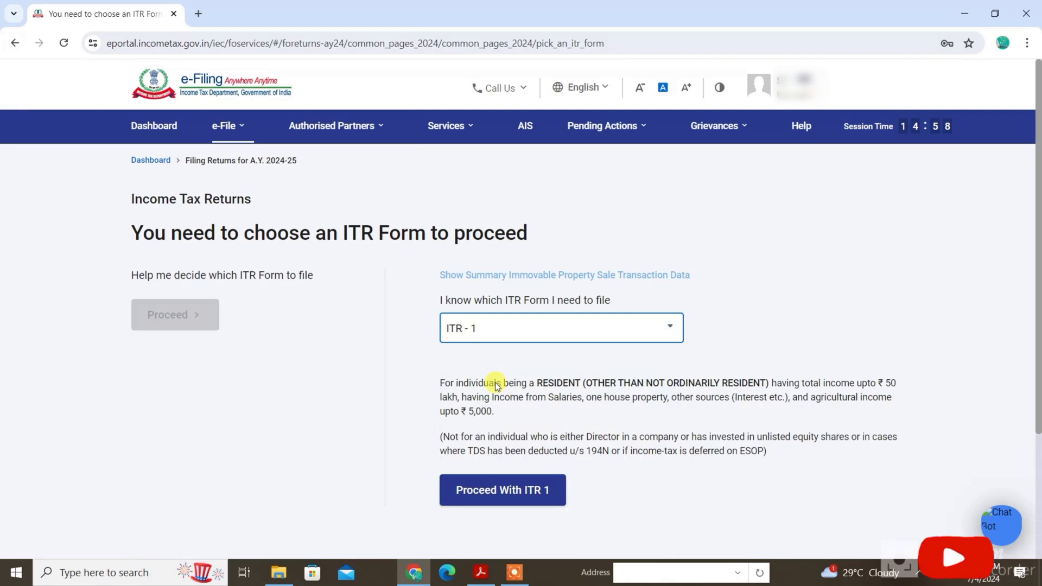
click(516, 493)
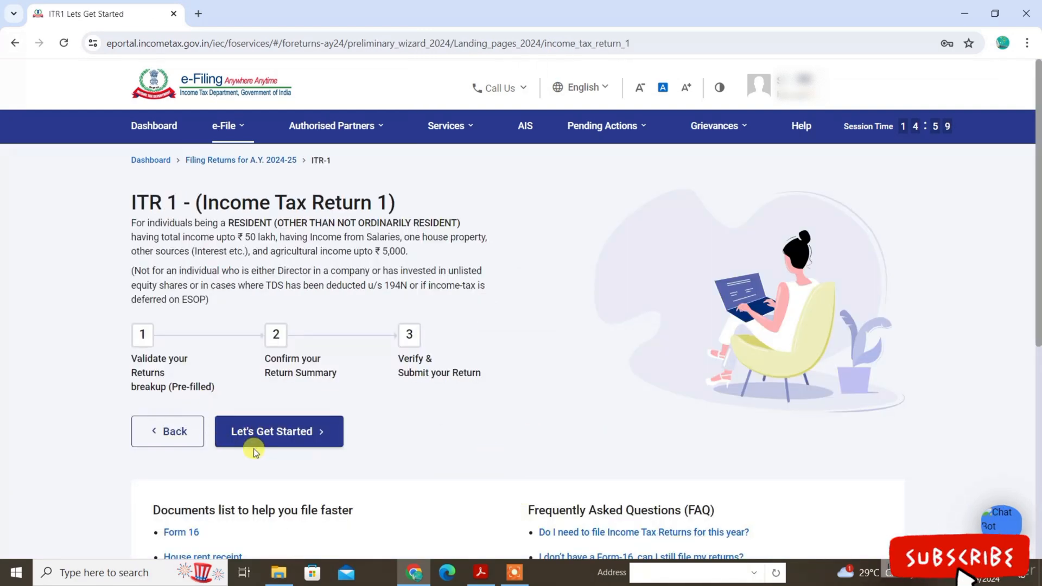
Get started with the ITR-1 return and give Others as the reason for filing.
click(259, 437)
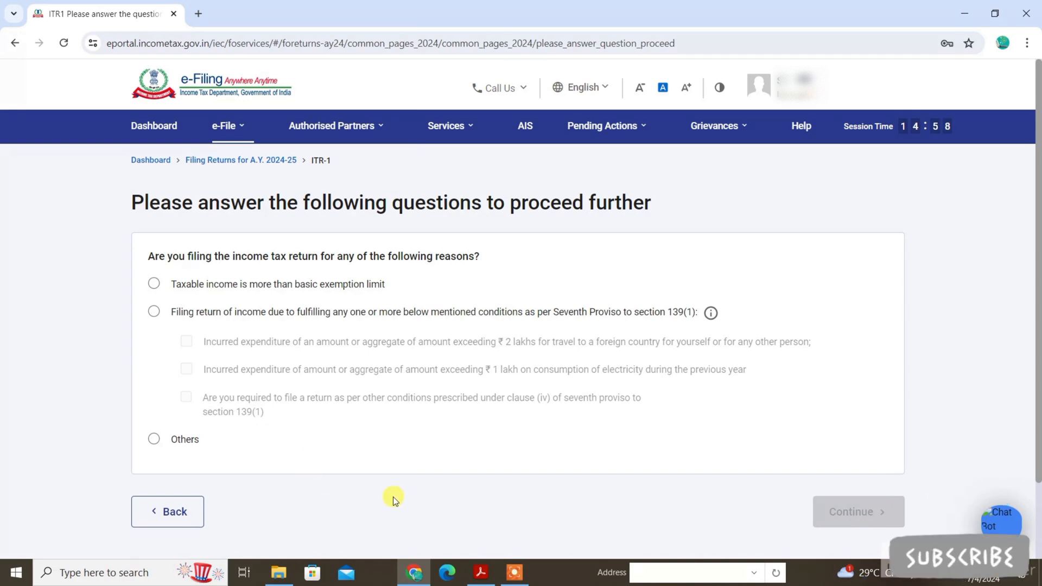
click(153, 438)
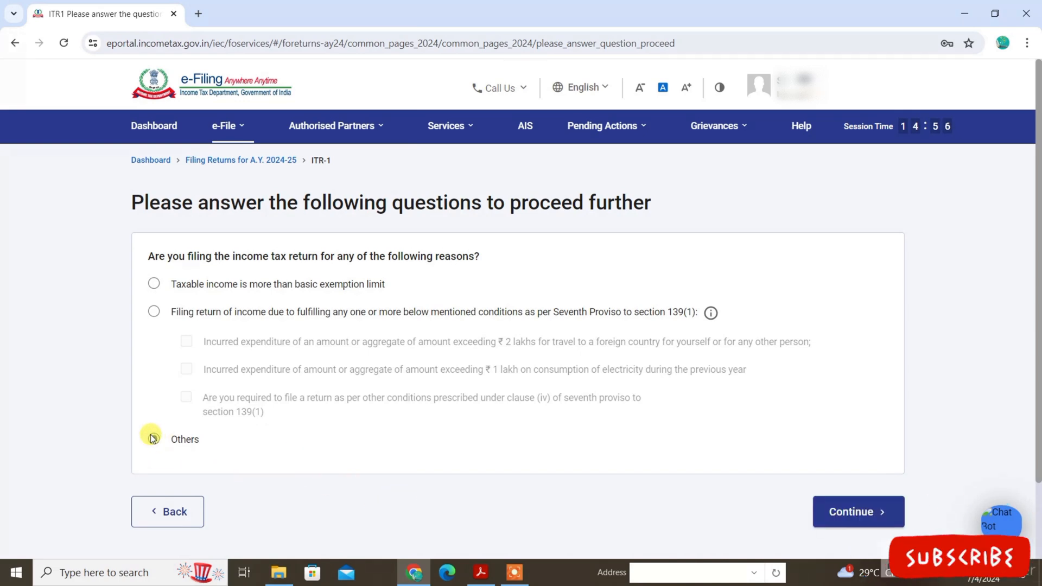
click(862, 511)
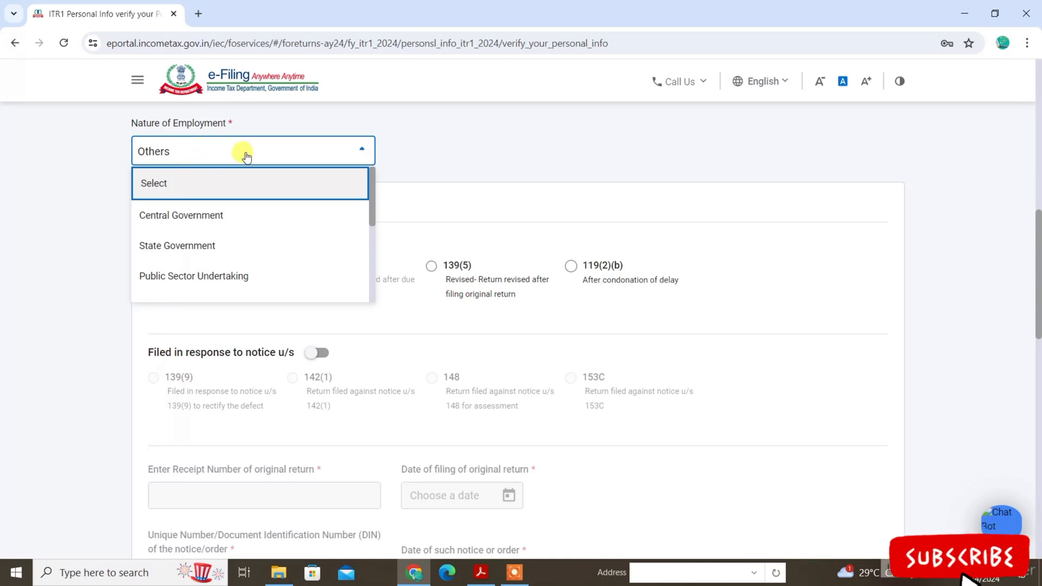
Set the nature of employment to Central Government and confirm the personal information section.
click(220, 215)
scroll(220, 214, down, 6)
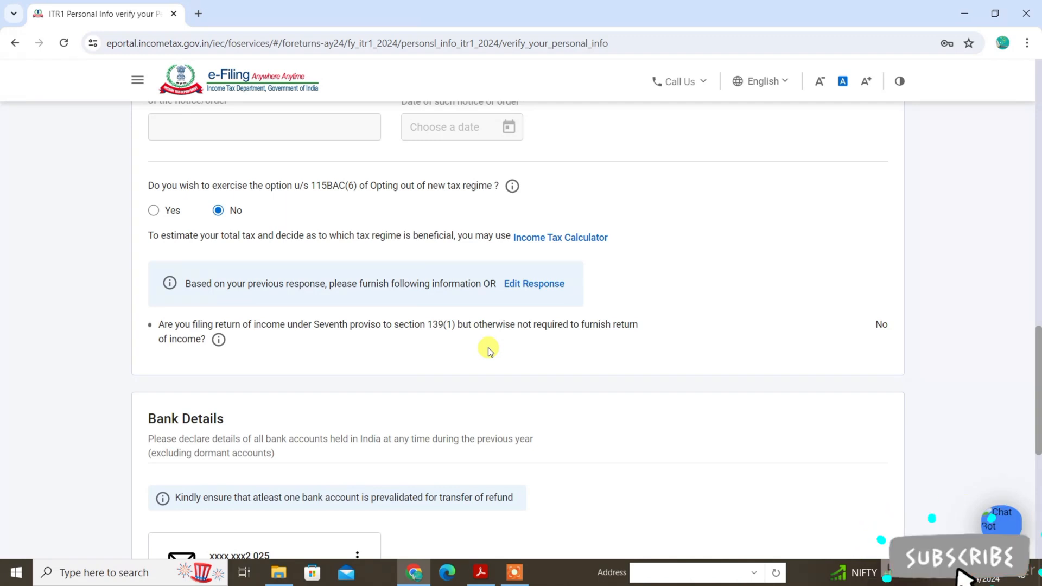
scroll(487, 347, down, 6)
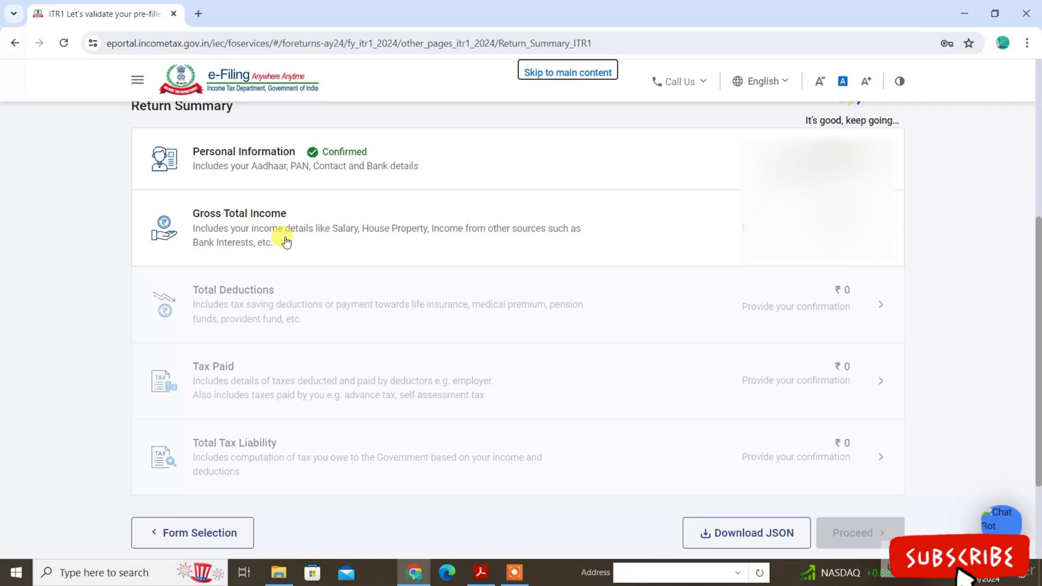
Open the Gross Total Income section and skip the salary exemption questions.
click(251, 234)
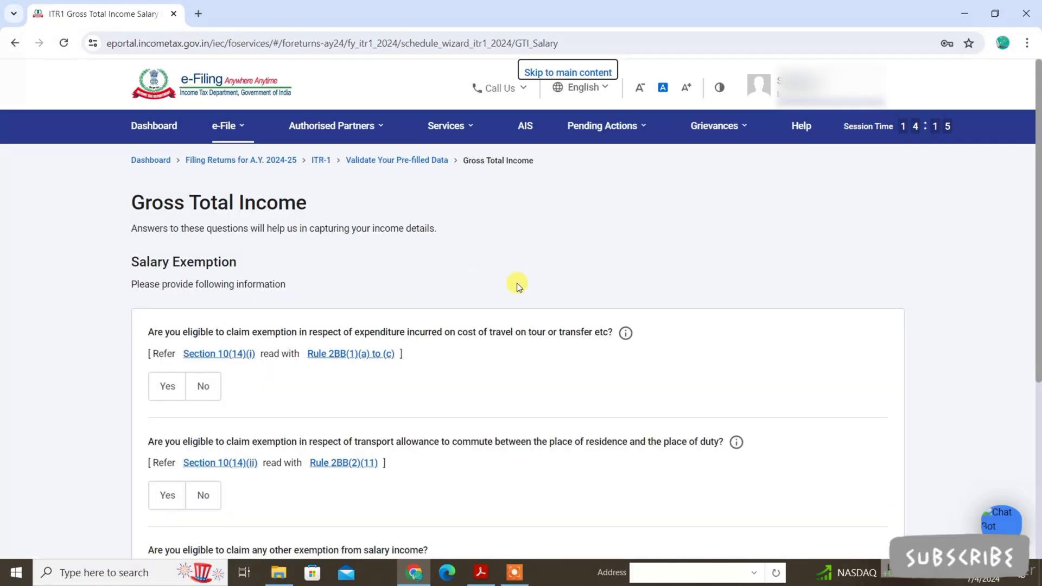
scroll(1030, 230, down, 5)
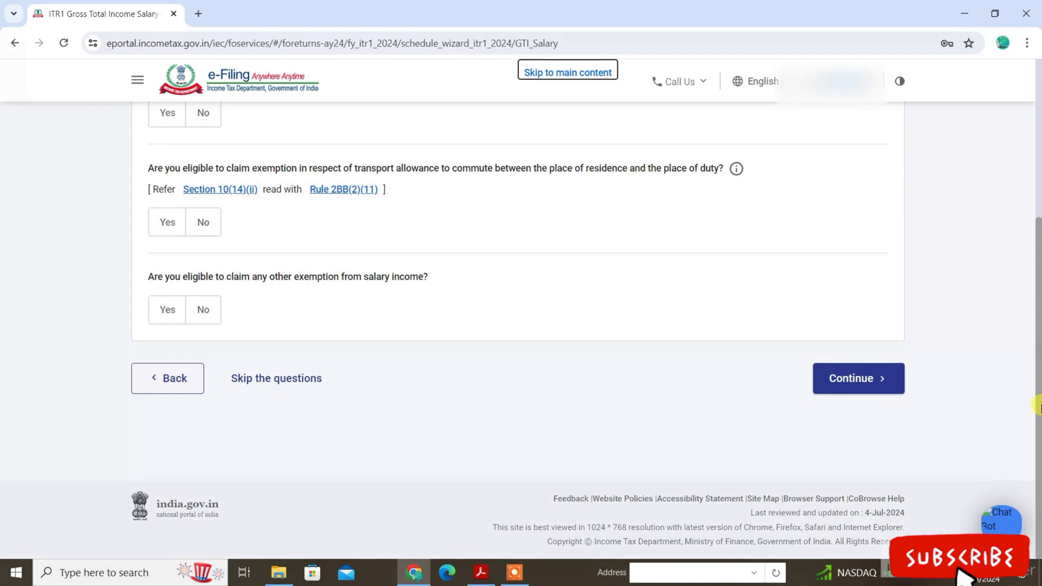
click(294, 387)
click(659, 369)
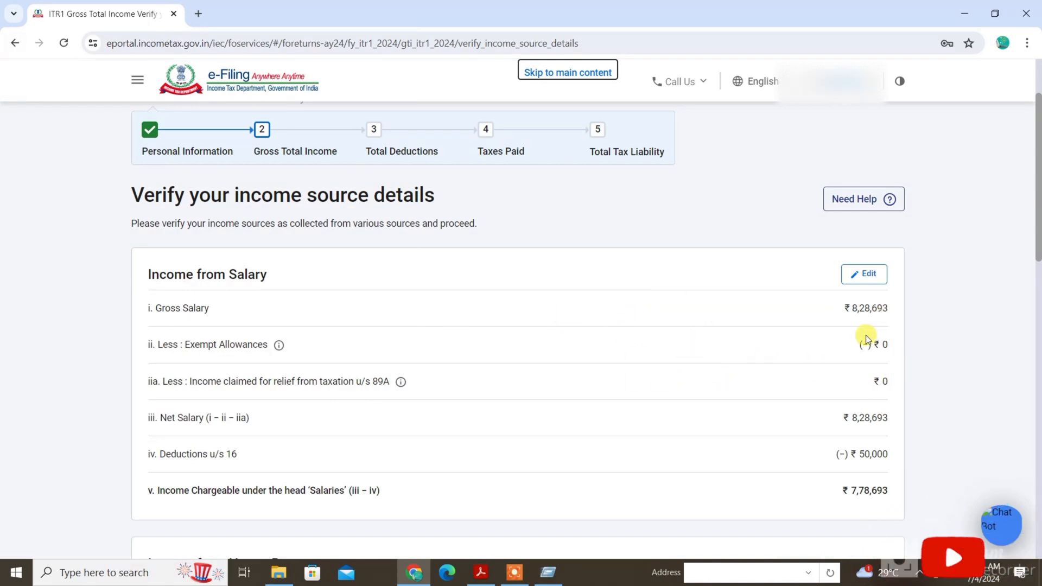
Edit the income from salary and set the salary as per section 17(1) to 11,44,914.
click(863, 274)
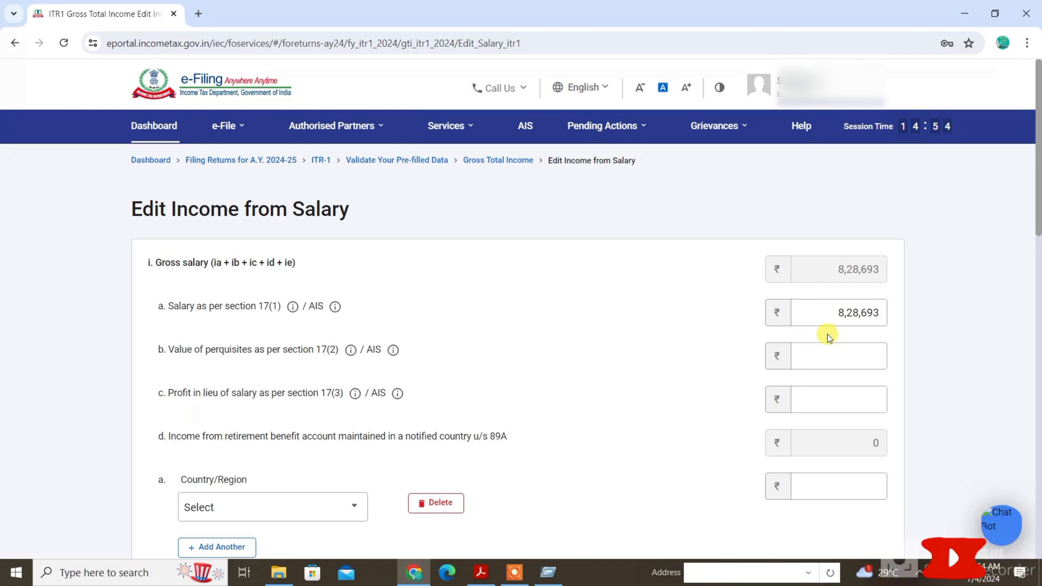
click(826, 350)
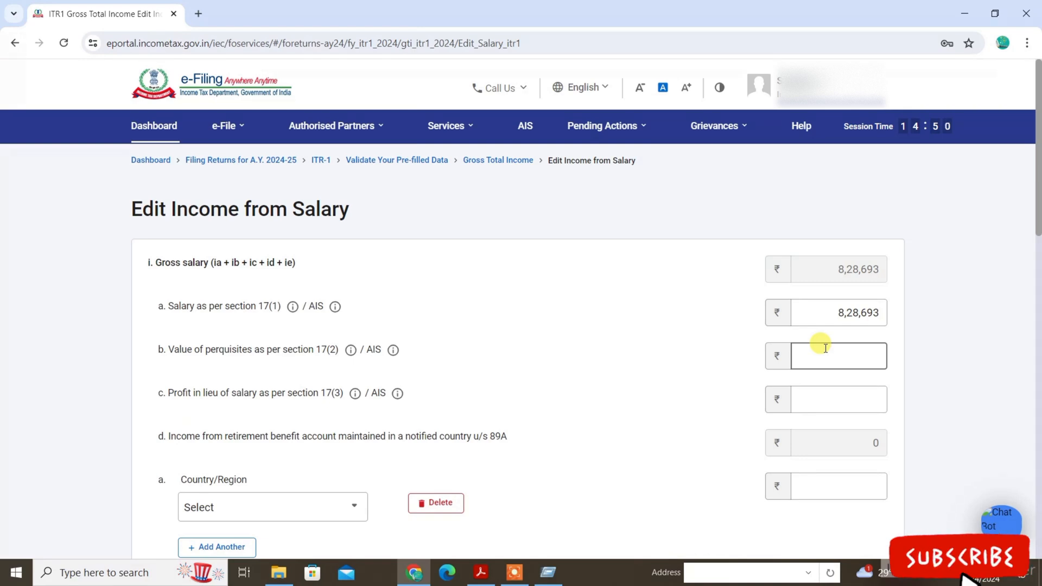
click(844, 394)
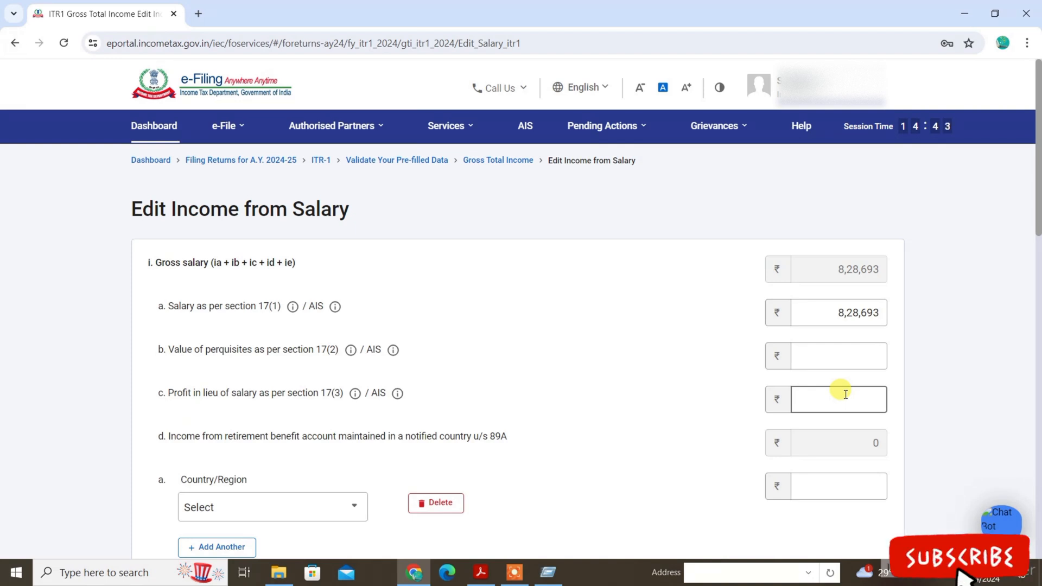
click(808, 313)
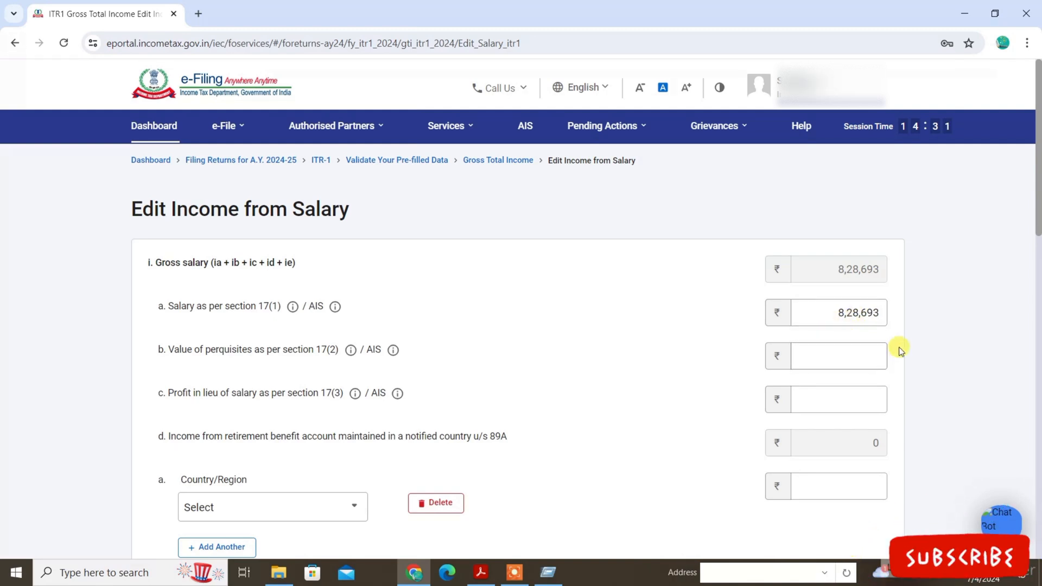
click(831, 308)
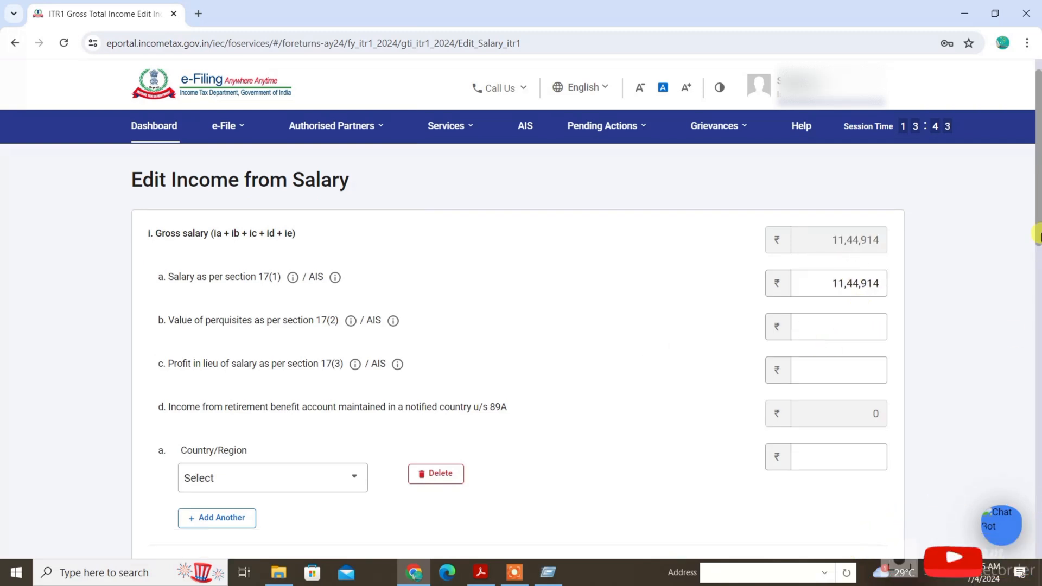
Look through the exempt allowance types for the salary income and try Any Other as the nature of exempt allowance.
drag(1040, 227, 1039, 362)
drag(162, 212, 242, 227)
click(248, 283)
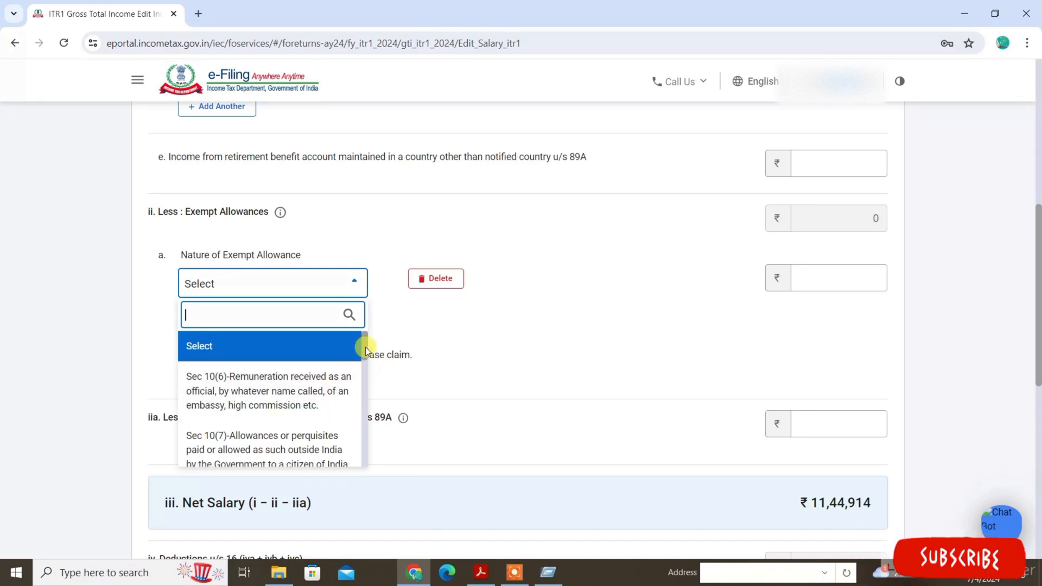
drag(365, 346, 350, 463)
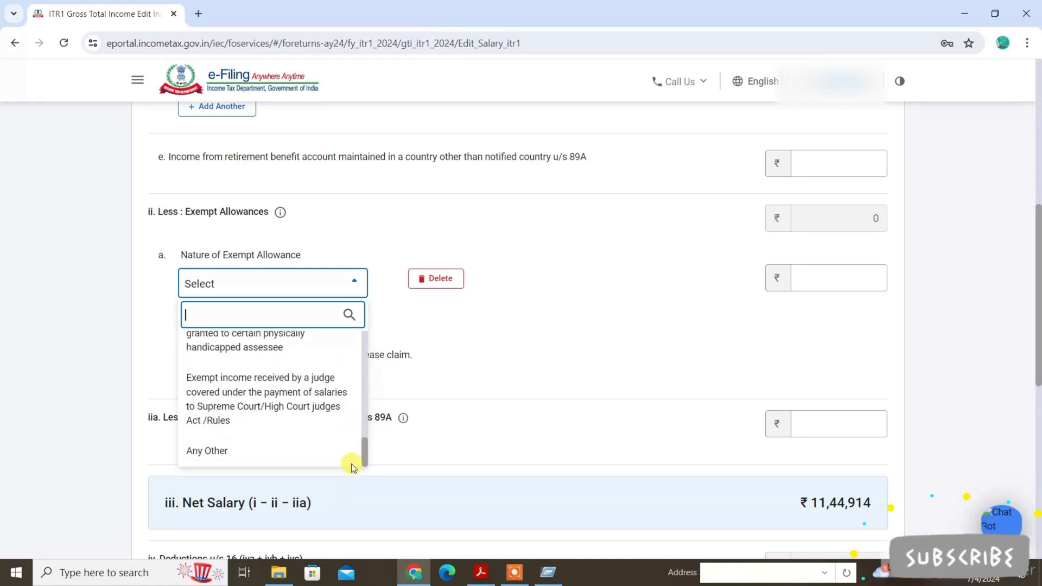
click(267, 463)
click(235, 356)
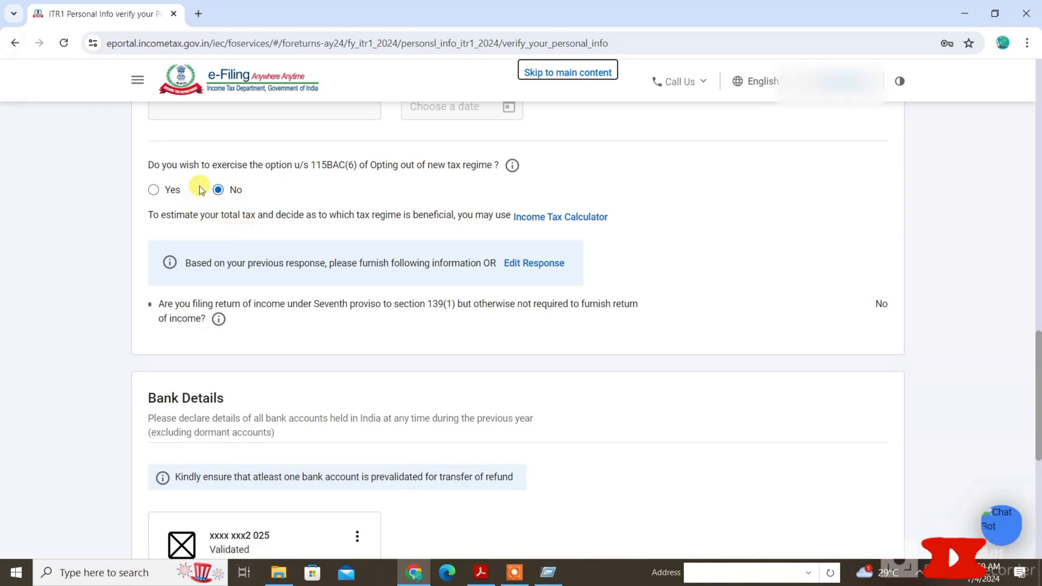
Answer Yes to opting out of the new tax regime under section 115BAC(6) in the personal information.
click(168, 192)
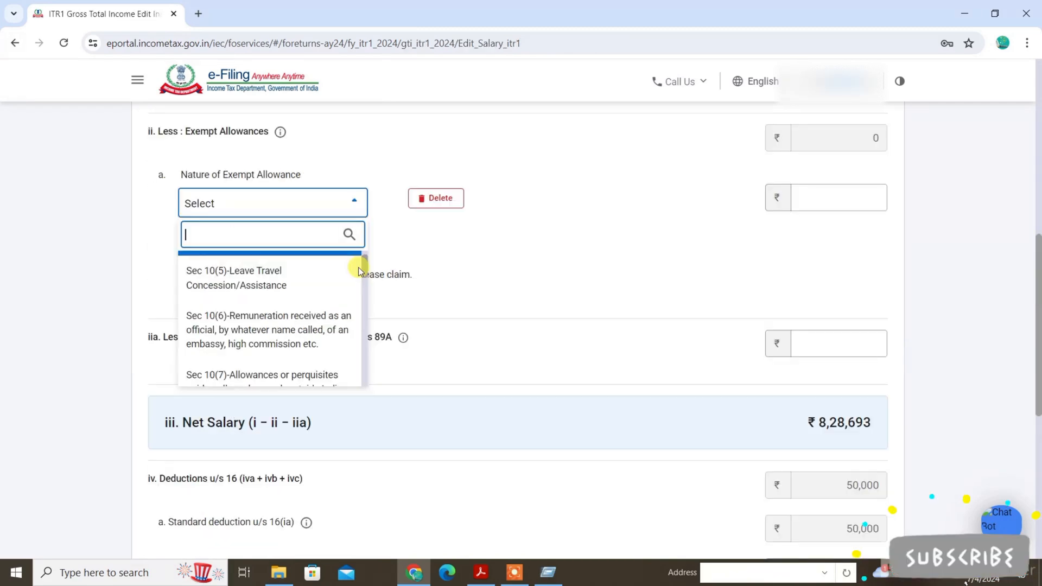
Look through the exempt allowance types for the salary income and save the salary details.
drag(358, 267, 355, 307)
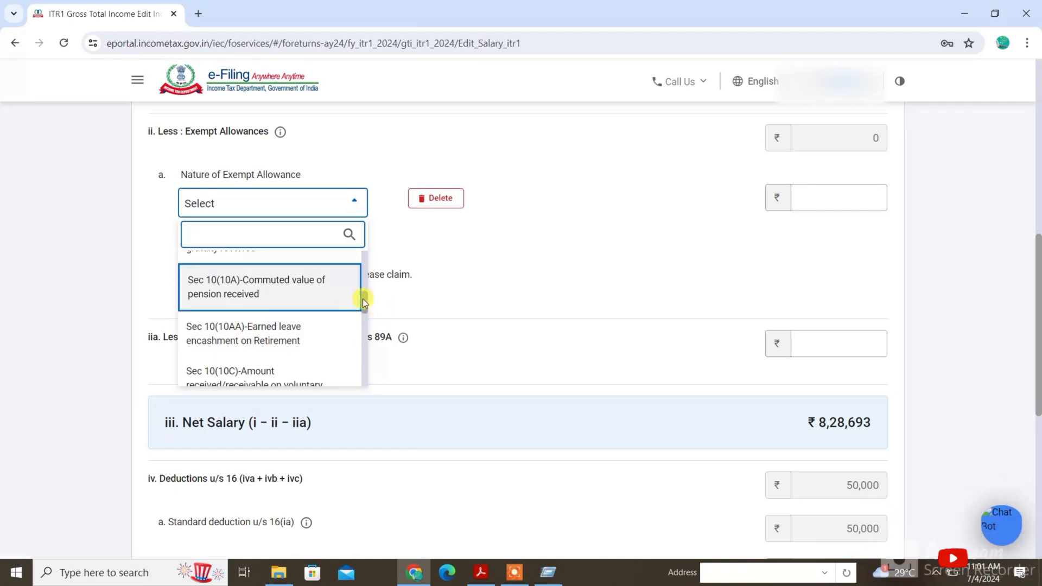
drag(363, 300, 363, 324)
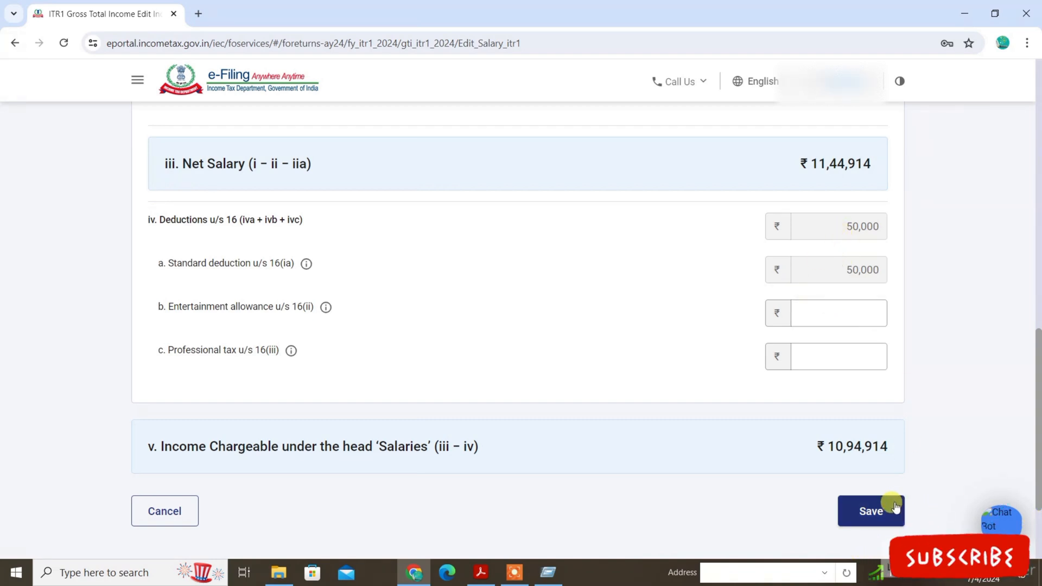
click(879, 508)
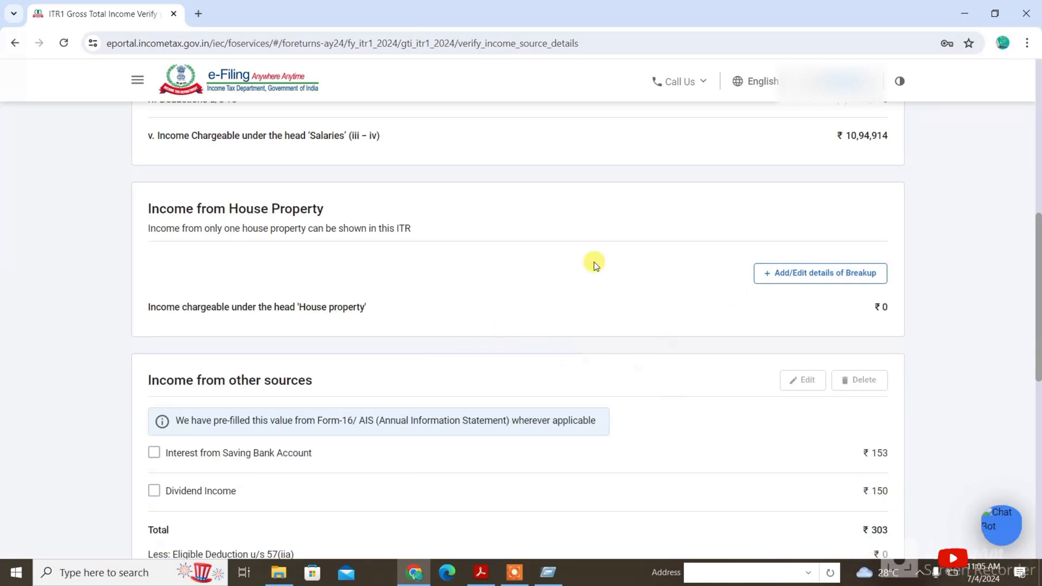
Open the house property income breakup and try Self Occupied and Let Out as the type of house property.
click(802, 274)
click(251, 298)
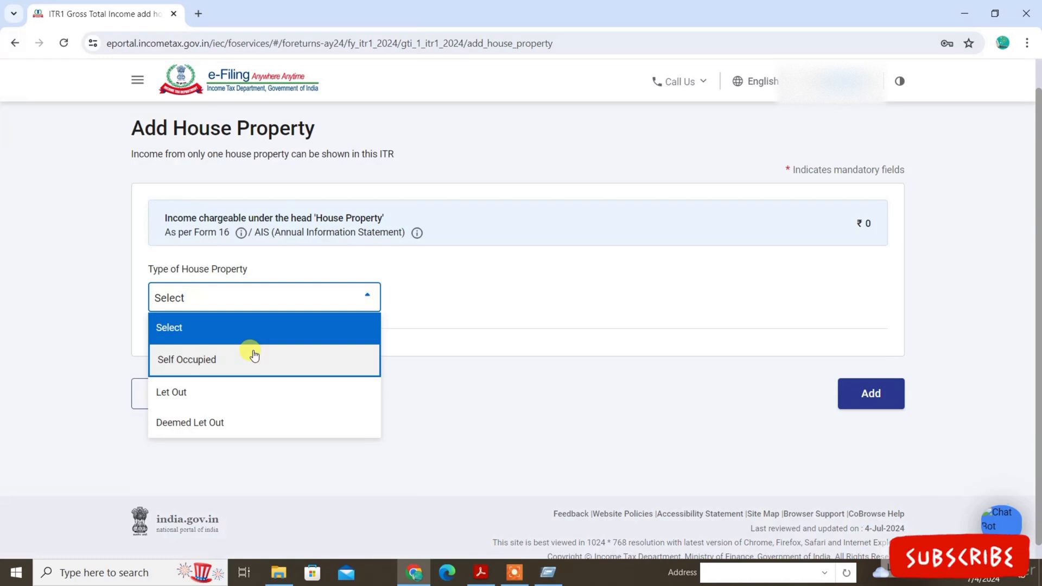
click(254, 356)
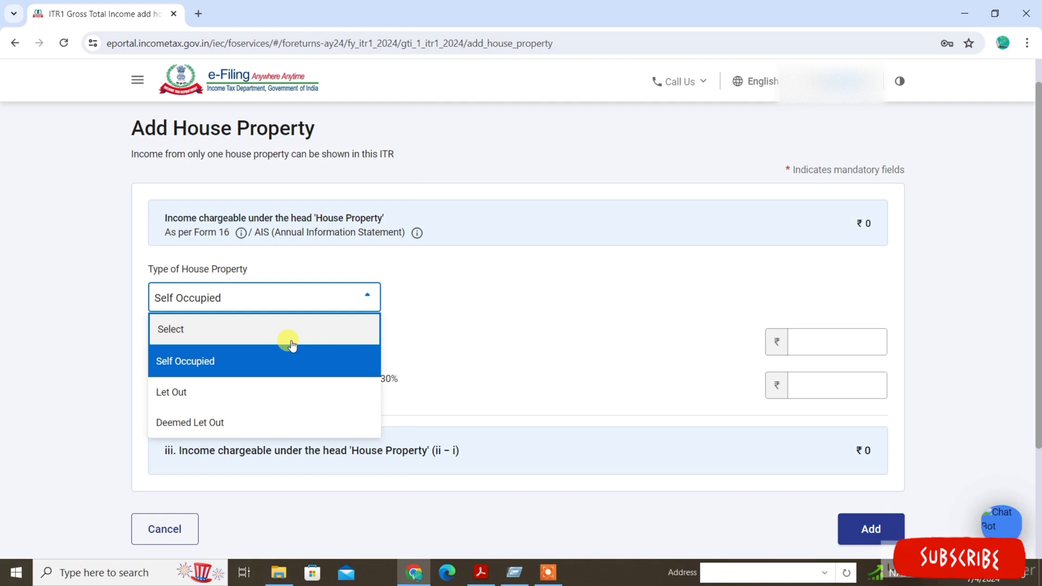
click(199, 389)
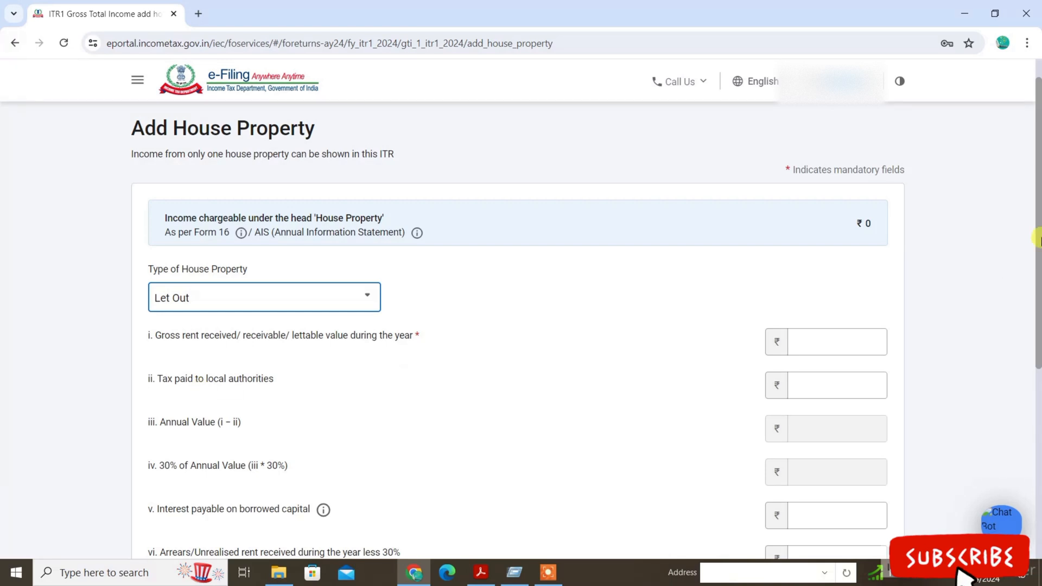
scroll(1001, 309, down, 1)
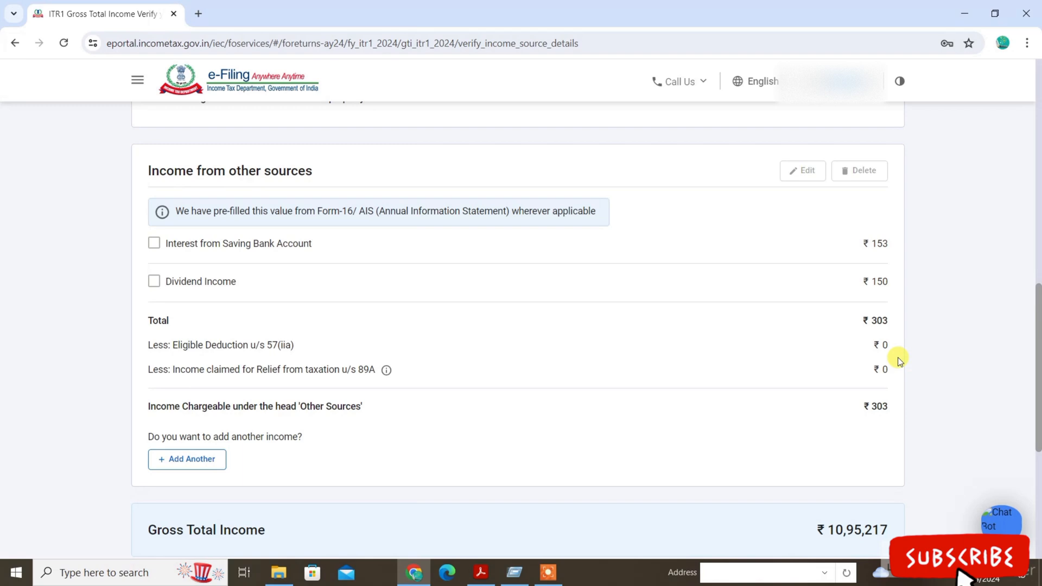
Review the income source details and open the AIS to check the income from other sources.
scroll(697, 321, up, 10)
scroll(696, 323, up, 1)
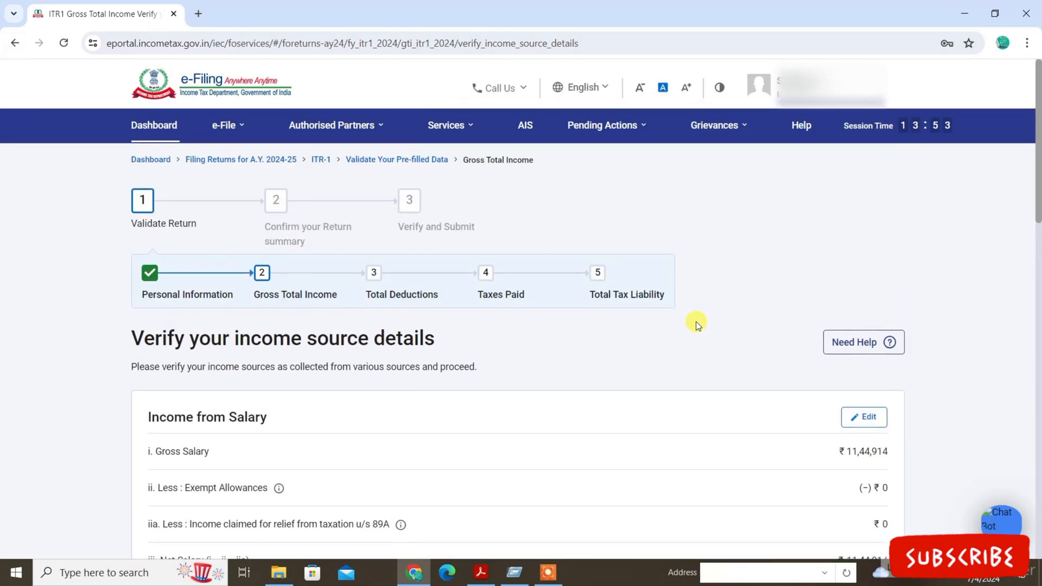
click(526, 120)
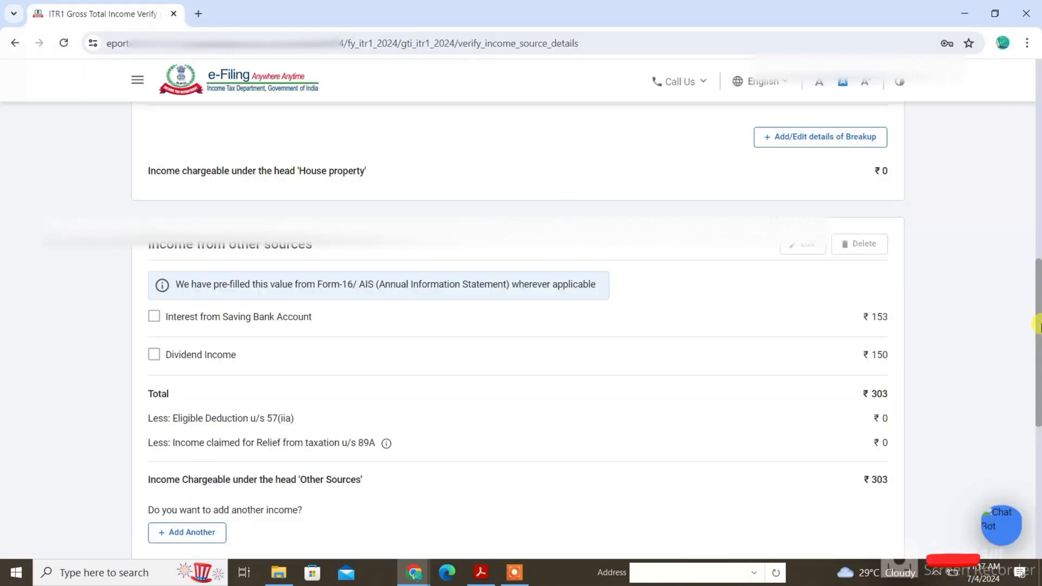
Confirm the Gross Total Income section and open Total Deductions from the return summary.
scroll(1038, 415, down, 5)
drag(1038, 415, 997, 458)
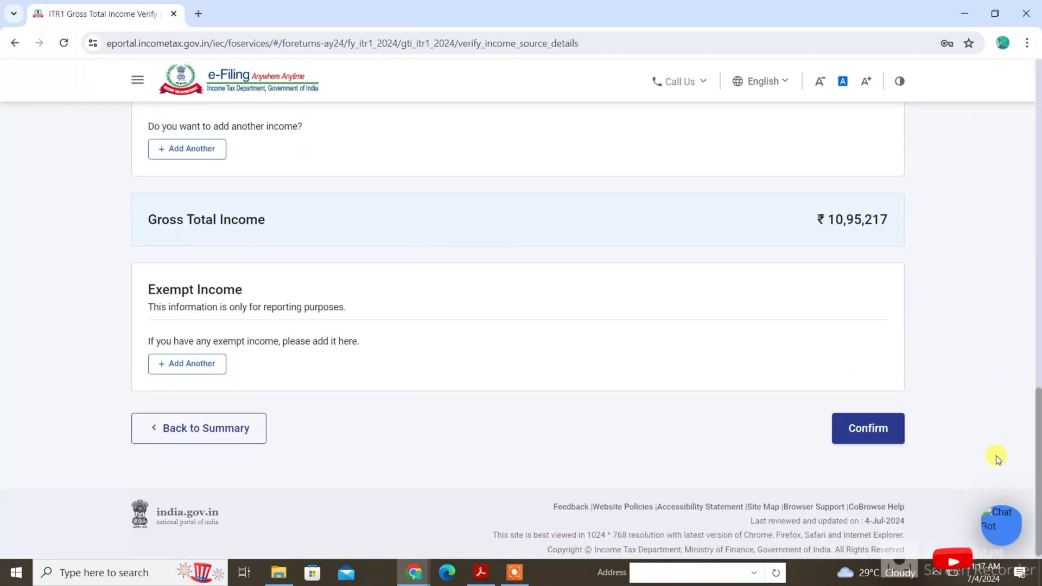
click(887, 421)
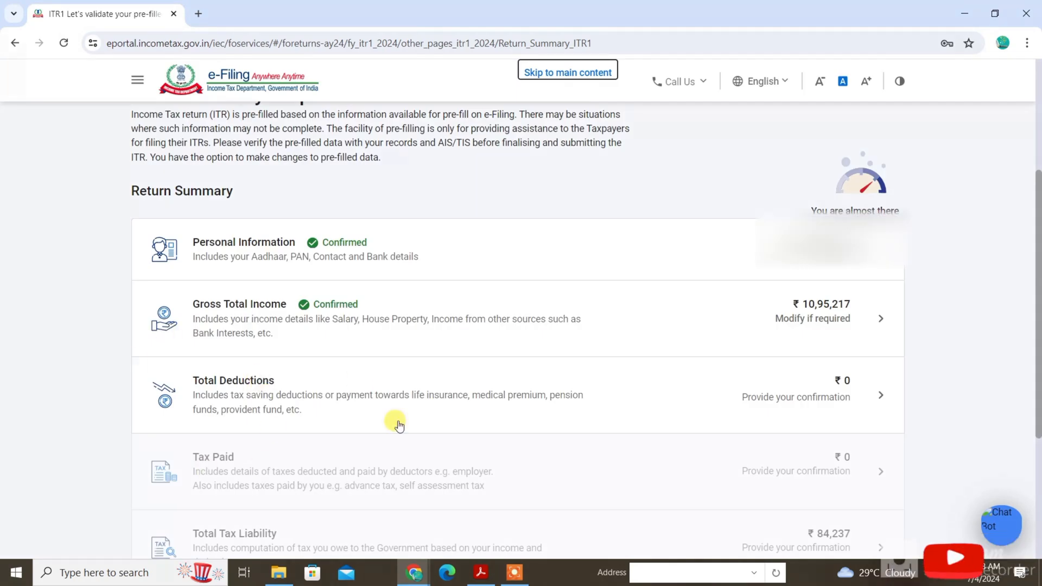
click(230, 394)
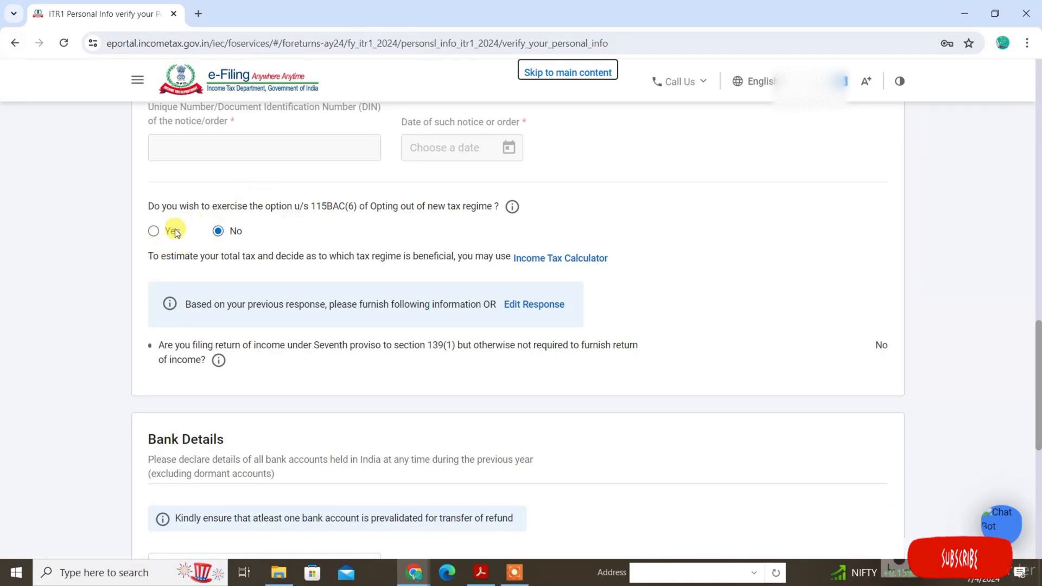
Opt out of the new tax regime under section 115BAC(6) in the personal information.
click(175, 233)
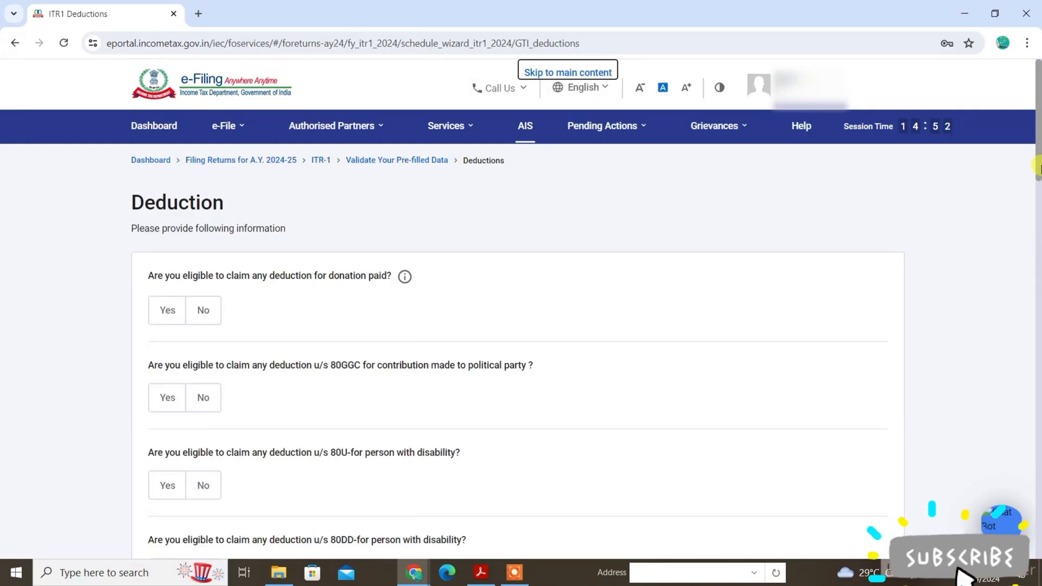
scroll(1037, 262, down, 6)
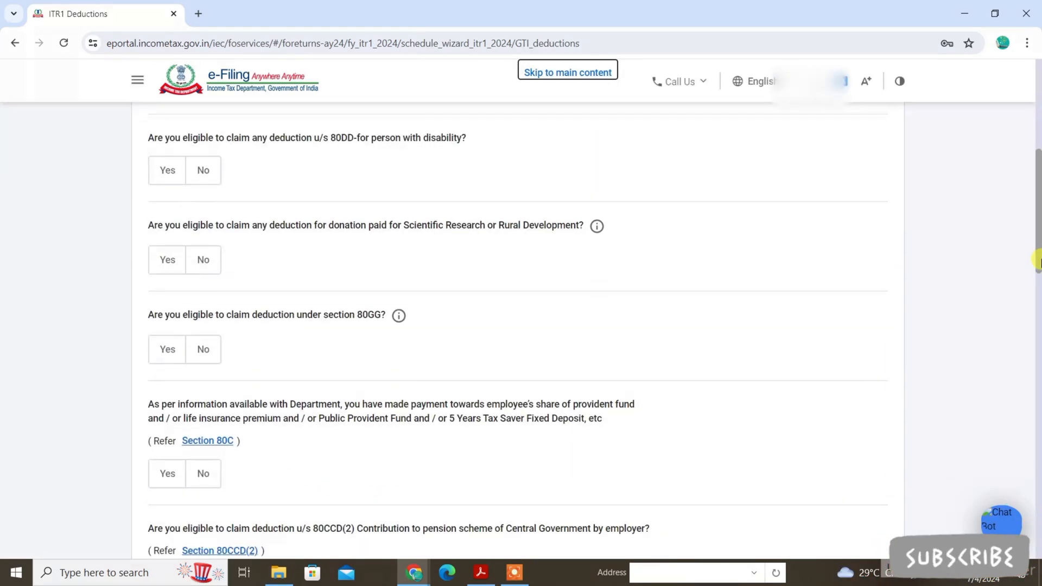
Answer Yes to the Section 80D medical insurance deduction and go through the remaining deduction questions.
drag(1037, 262, 1038, 325)
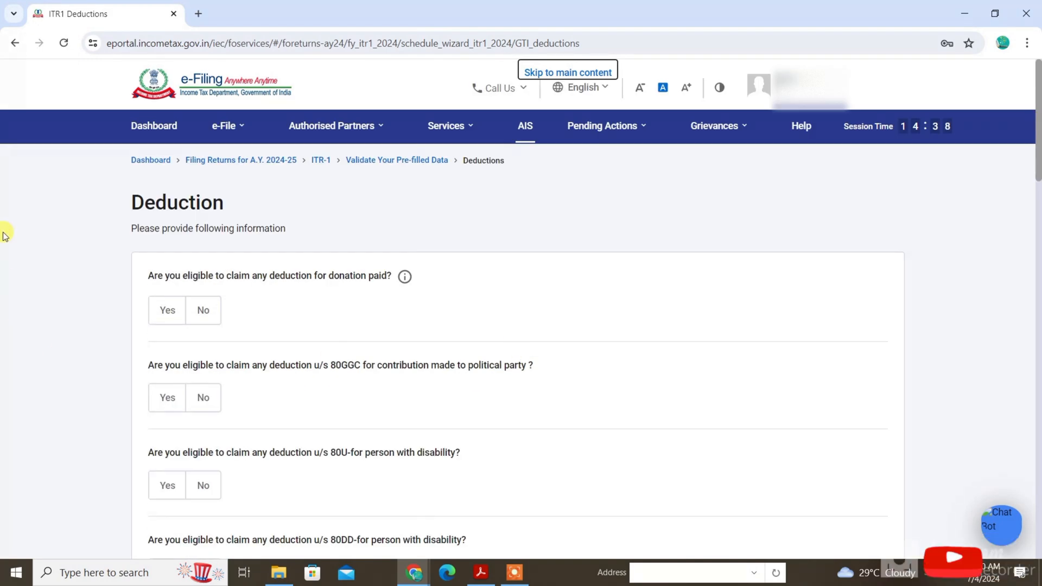
drag(1037, 116, 1035, 194)
click(167, 387)
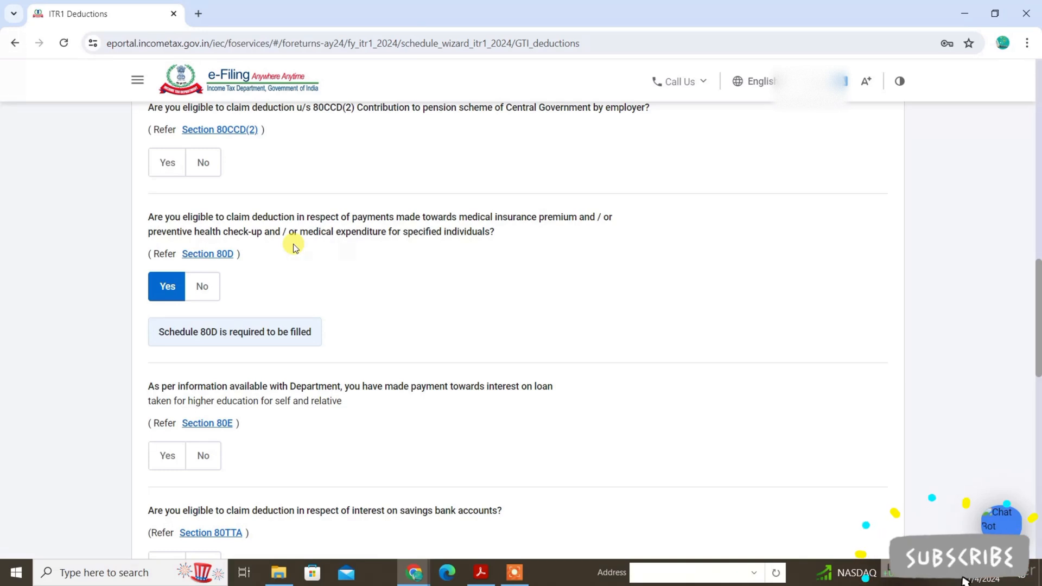
scroll(295, 248, down, 4)
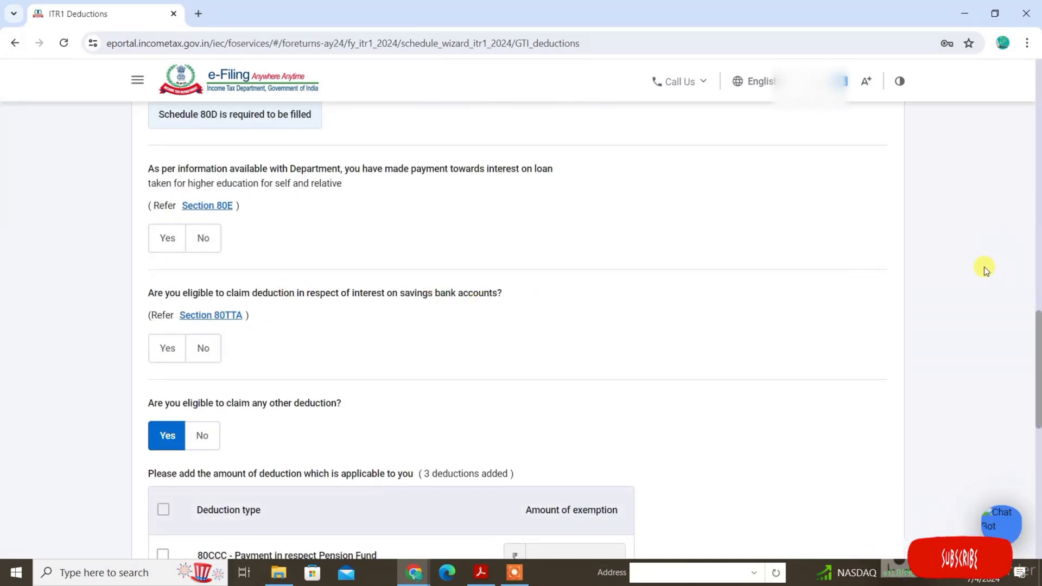
scroll(553, 302, down, 3)
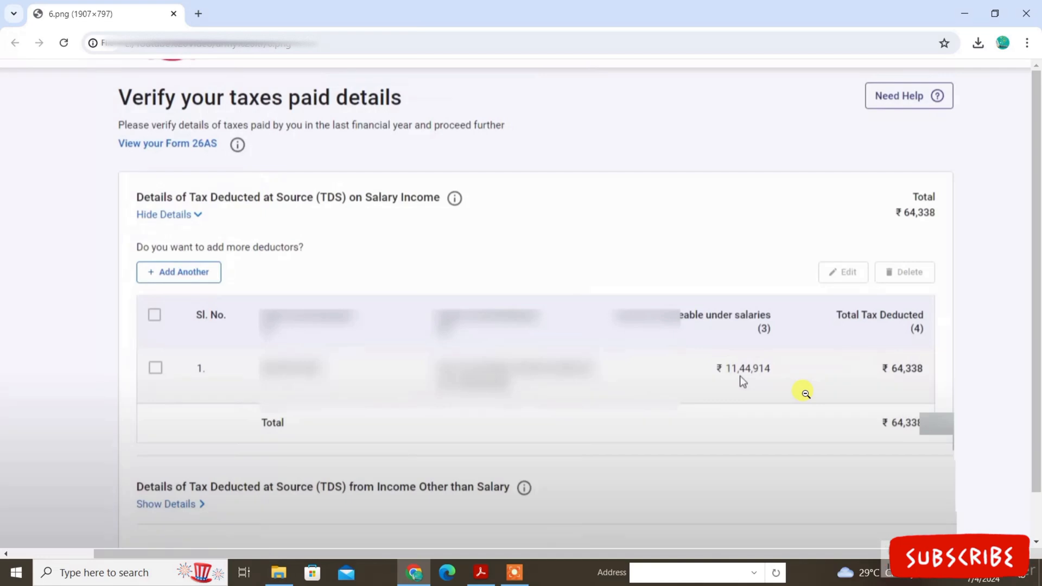
Review the saved images of the taxes paid details, return summary and computation of income and tax.
key(alt+Left)
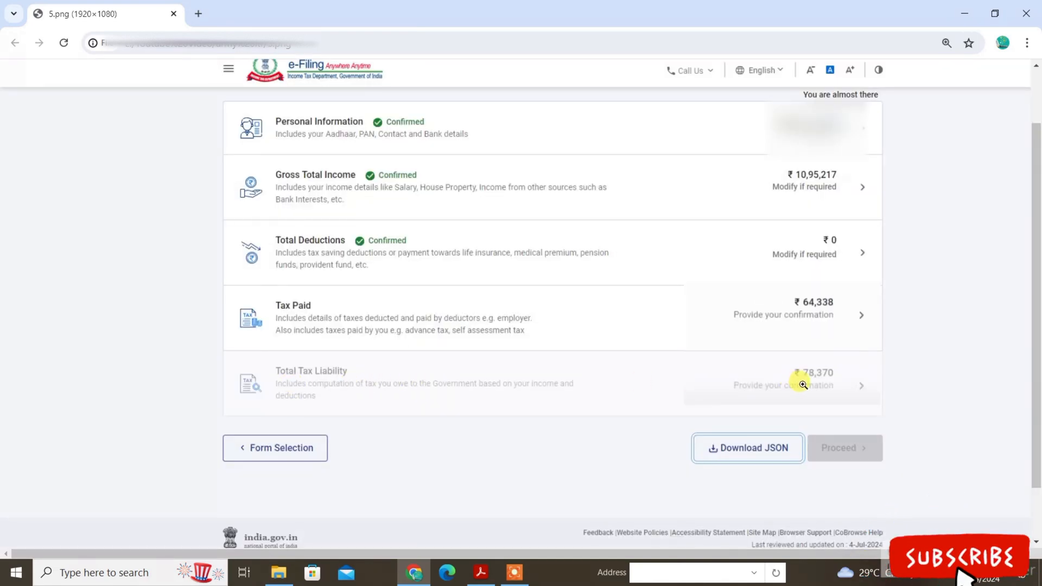
key(alt+Right)
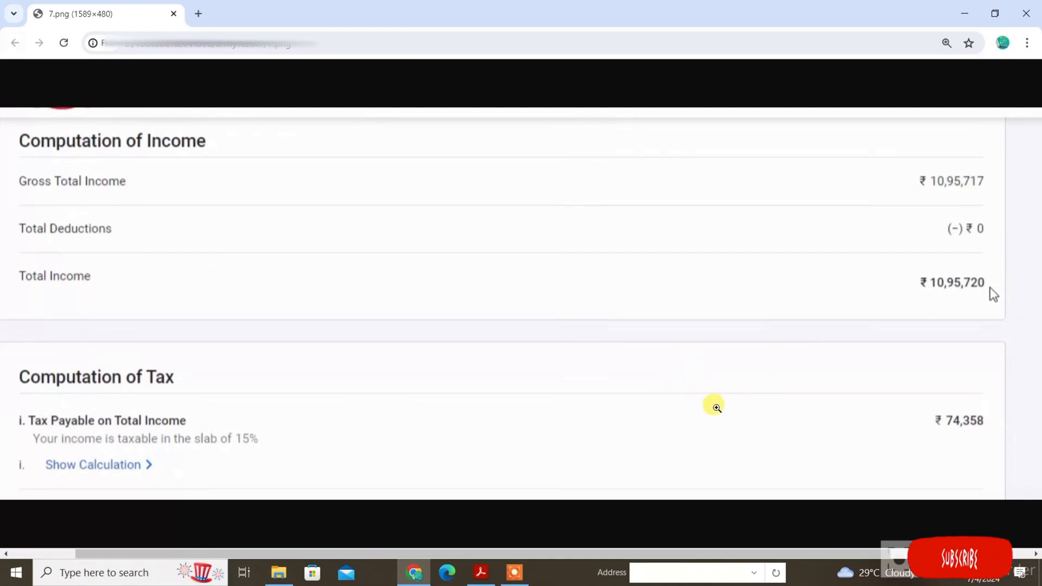